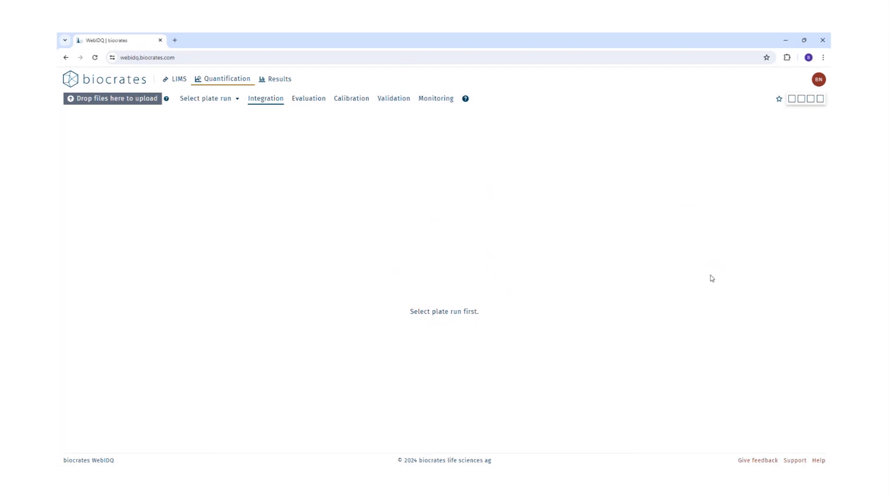
- Upload all the selected sample files from the LC folder to WebIDQ
{"action": "key", "text": "alt+Tab"}
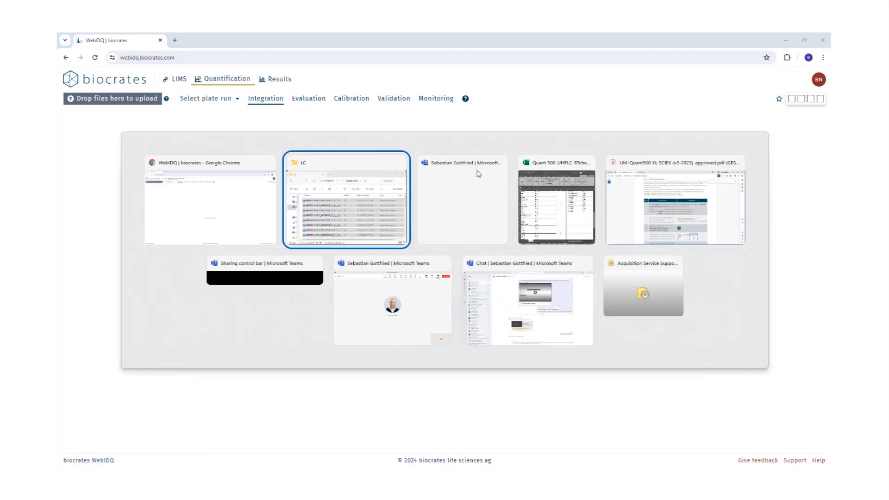
{"action": "left_click", "coordinate": [340, 226]}
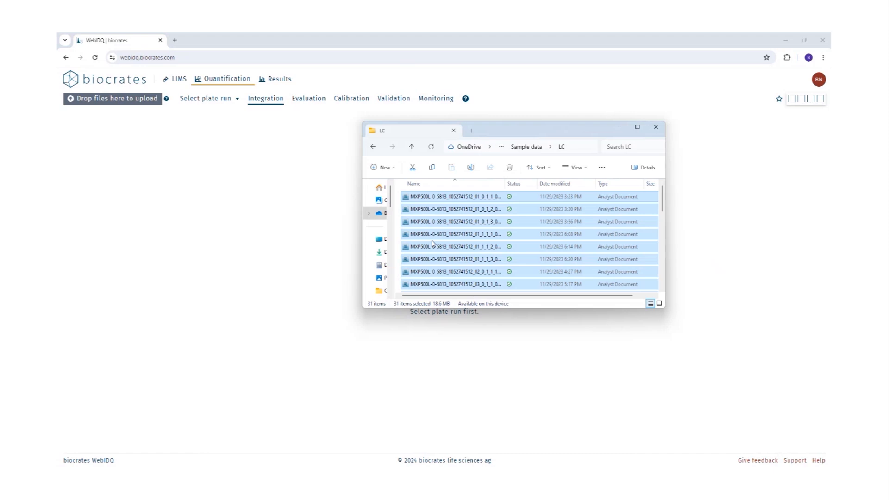
{"action": "left_click_drag", "start_coordinate": [458, 226], "coordinate": [307, 210]}
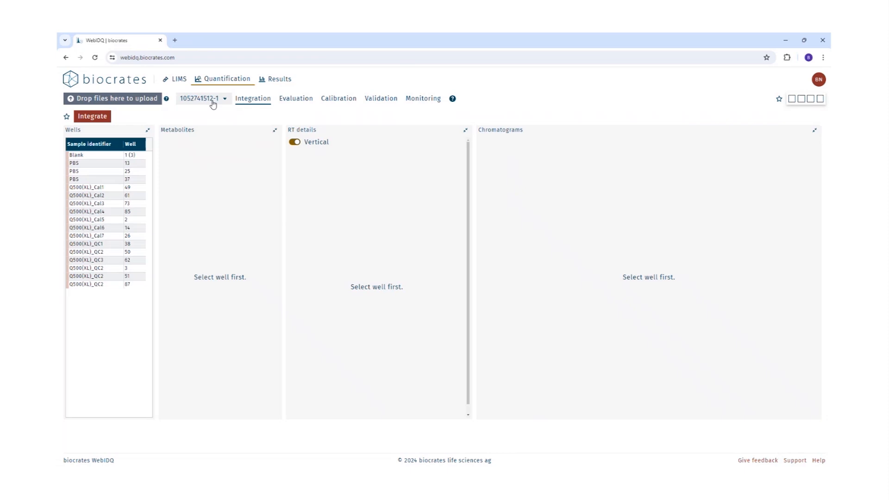
- Expand the Quant500 XL example data project and its 2024-05-16_Quant500 XL batch to view the available plate runs
{"action": "left_click", "coordinate": [216, 103]}
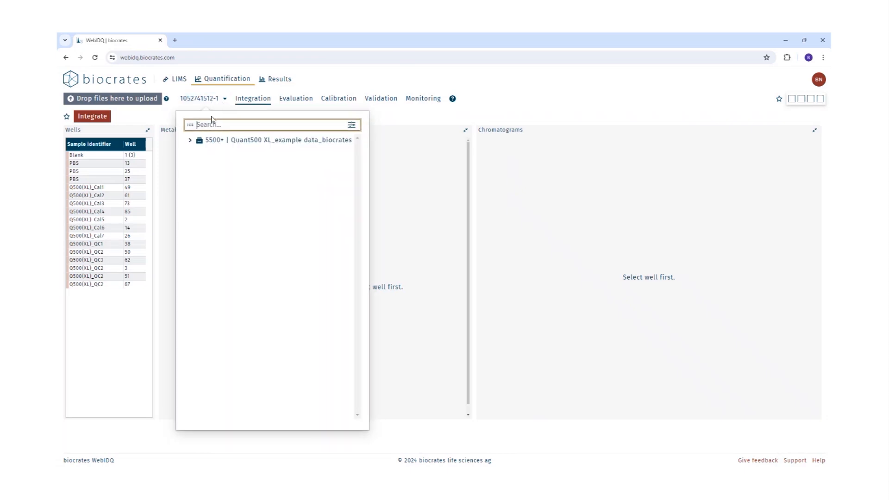
{"action": "left_click", "coordinate": [190, 142]}
{"action": "left_click", "coordinate": [200, 153]}
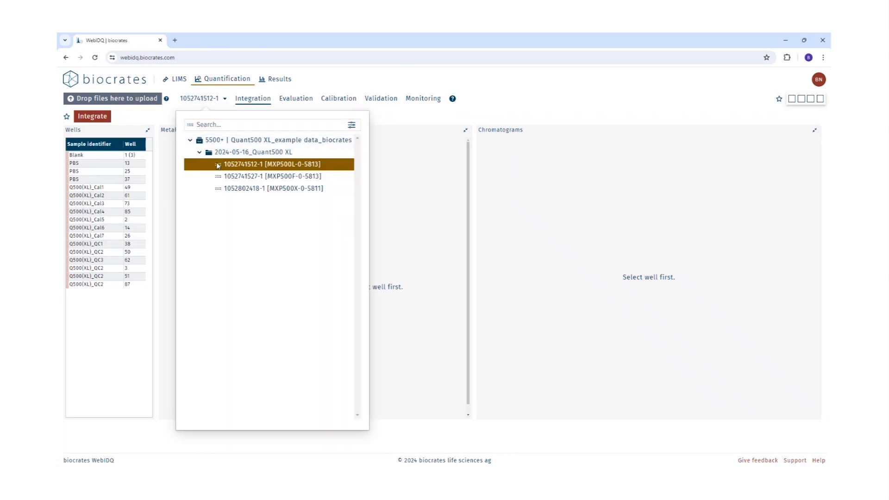
{"action": "left_click", "coordinate": [437, 169]}
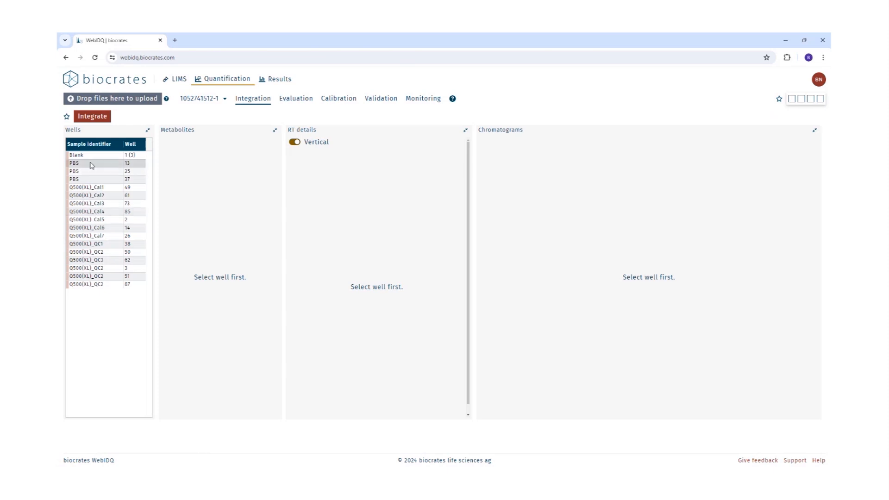
- Show Ala for the Q500(XL)_QC2 sample in well 3 and run auto peak picking for defaults, overwriting the default integration windows
{"action": "left_click", "coordinate": [99, 268]}
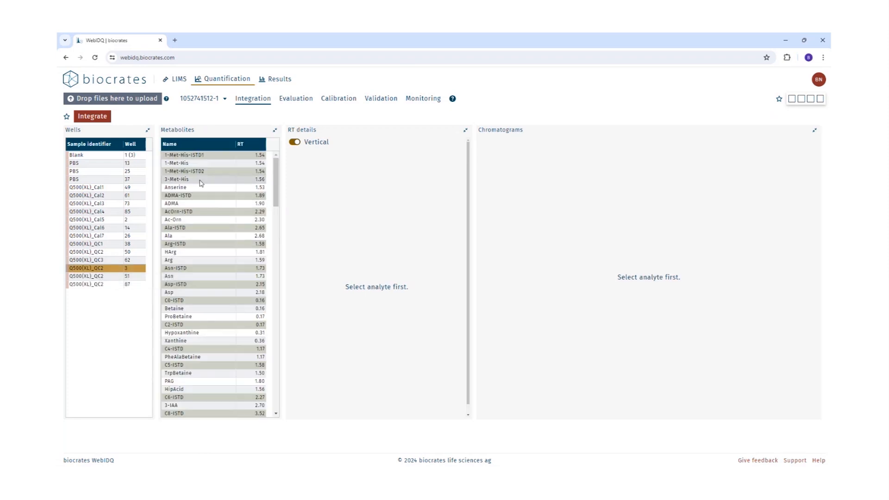
{"action": "left_click", "coordinate": [210, 239]}
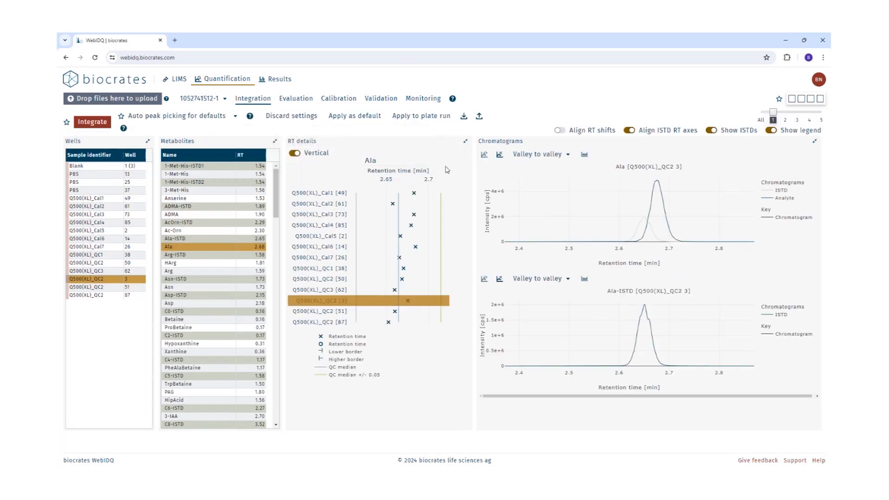
{"action": "left_click", "coordinate": [236, 117]}
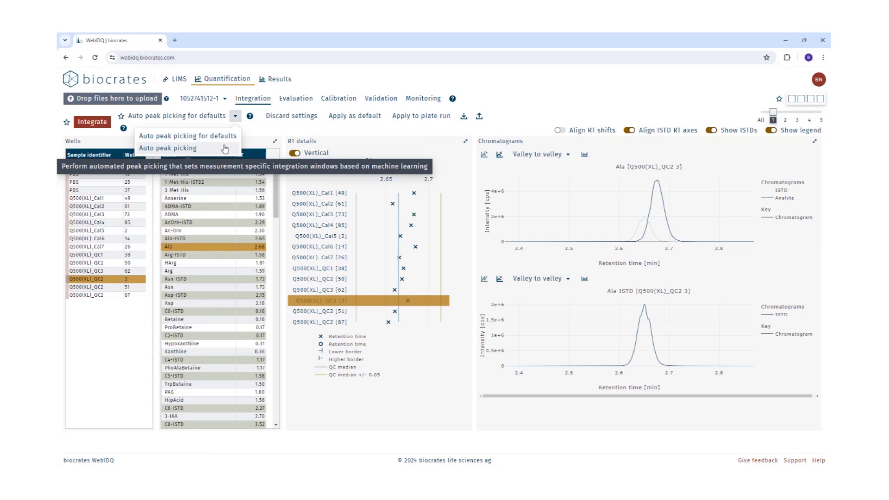
{"action": "left_click", "coordinate": [227, 136]}
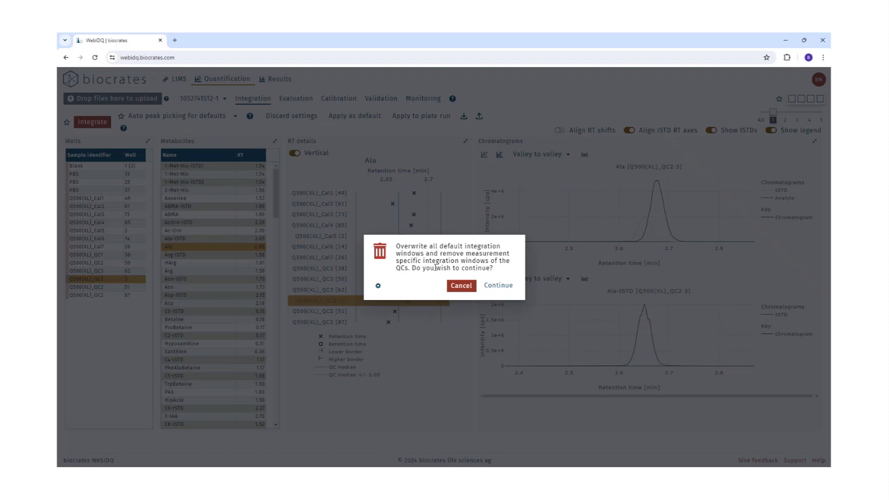
{"action": "left_click", "coordinate": [508, 288]}
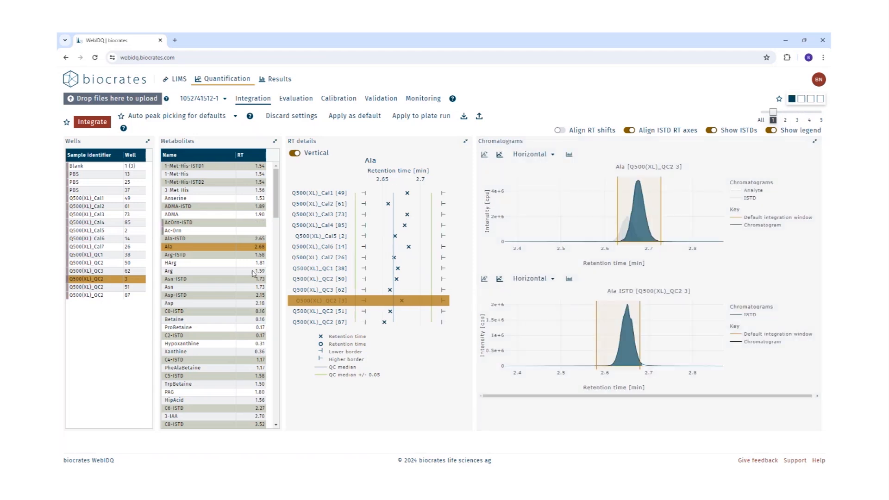
- Set specific integration windows for Ac-Orn from about 2.25 to 2.35 min and for AcOrn-ISTD from about 2.23 to 2.35 min
{"action": "mouse_move", "coordinate": [82, 270]}
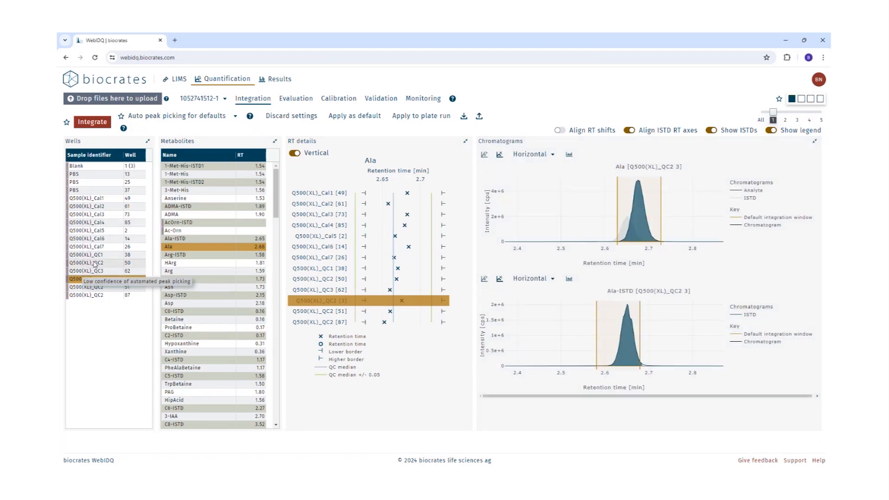
{"action": "mouse_move", "coordinate": [200, 239]}
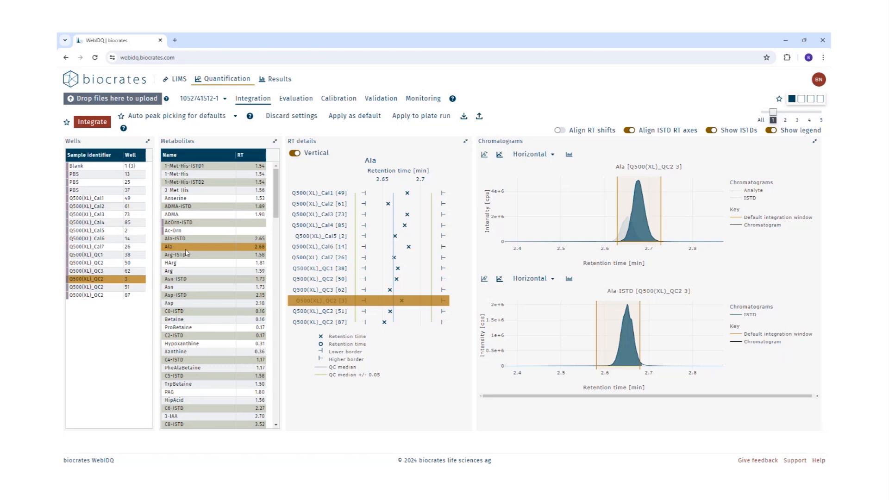
{"action": "left_click", "coordinate": [167, 231]}
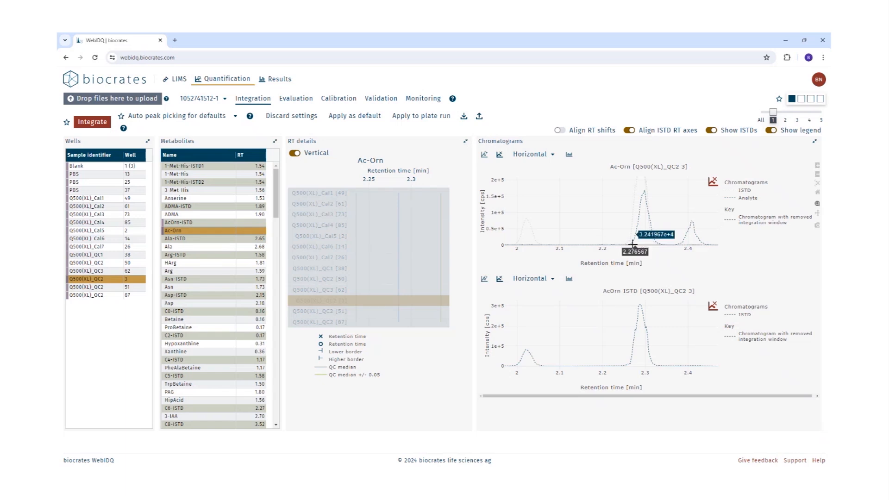
{"action": "left_click_drag", "start_coordinate": [624, 245], "coordinate": [668, 241]}
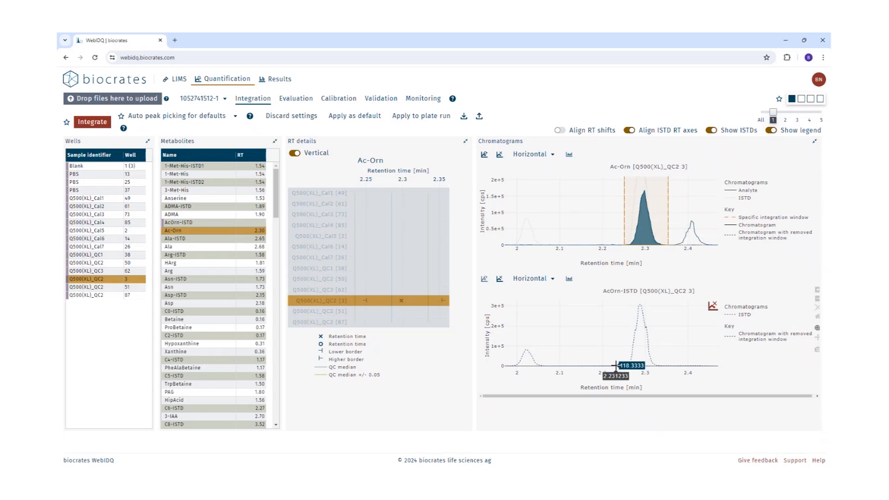
{"action": "left_click", "coordinate": [615, 347]}
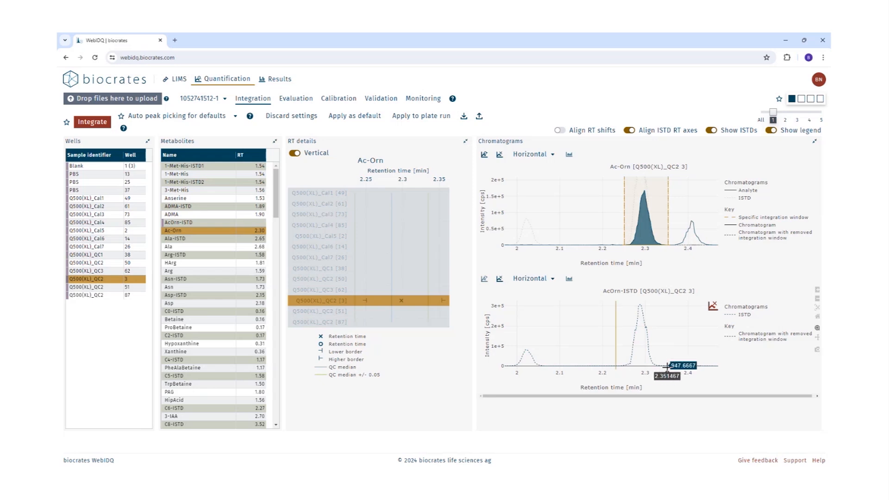
{"action": "left_click", "coordinate": [665, 366]}
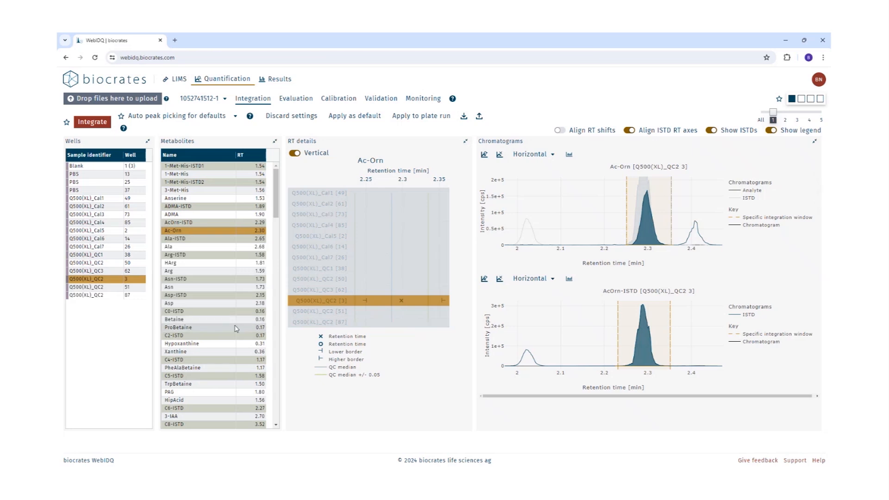
- Give GLCAS in well 3 a specific integration window from about 1.89 to 2.22 min
{"action": "scroll", "coordinate": [237, 328], "scroll_direction": "down", "scroll_amount": 5}
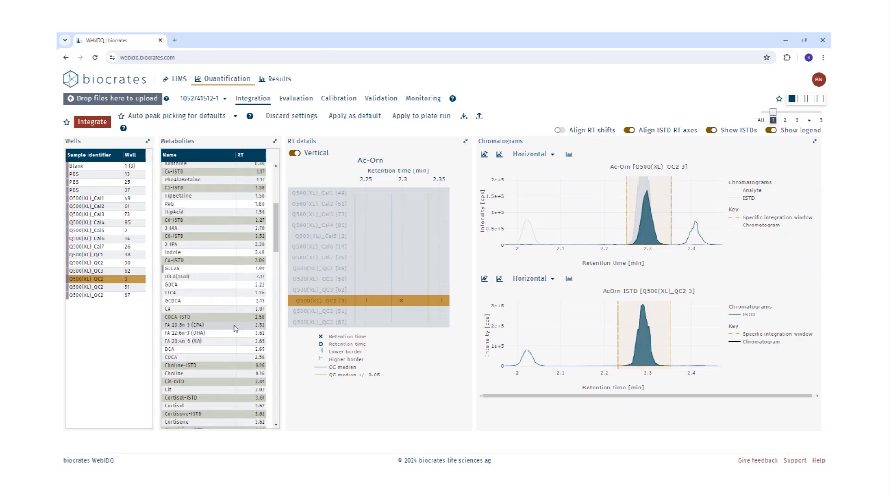
{"action": "left_click", "coordinate": [198, 256]}
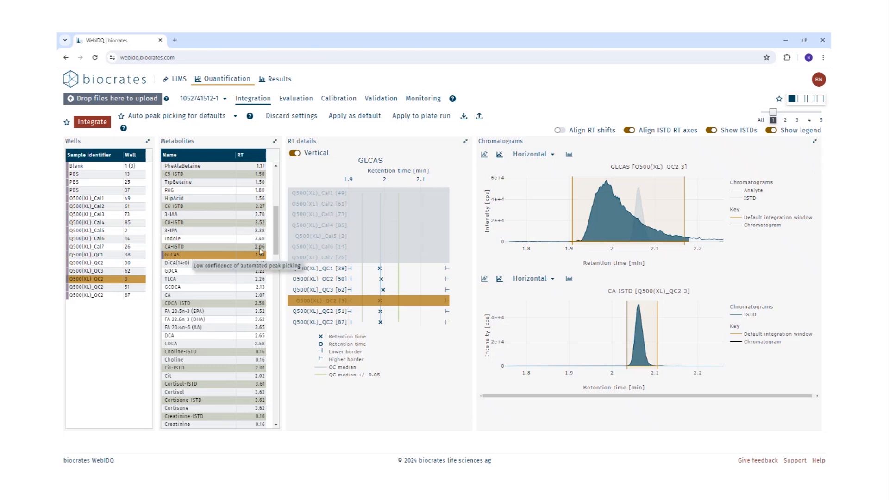
{"action": "left_click_drag", "start_coordinate": [574, 243], "coordinate": [566, 242]}
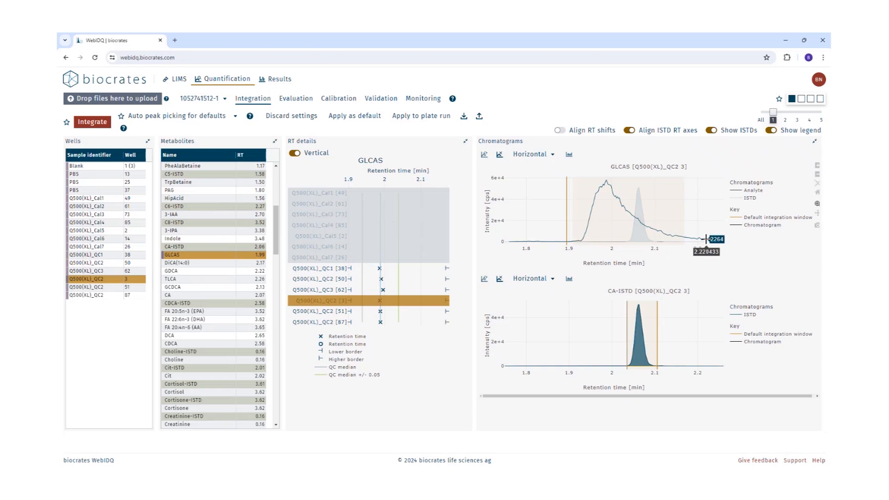
{"action": "left_click", "coordinate": [705, 239]}
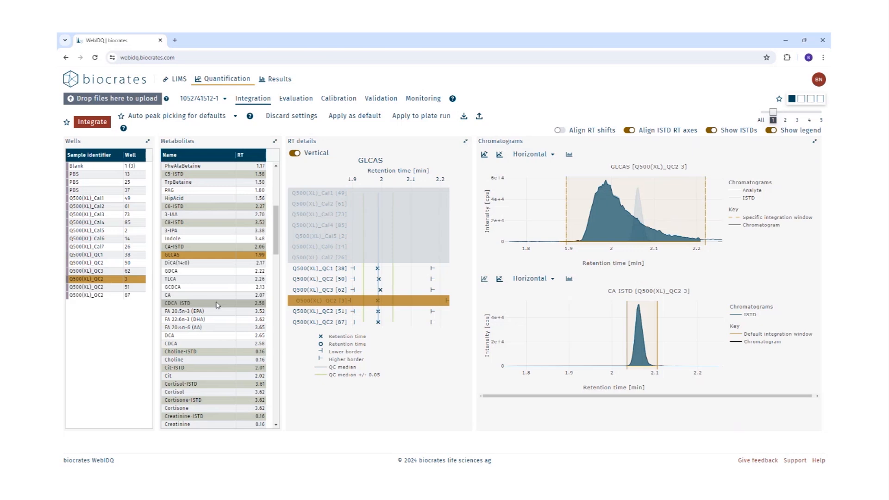
- Consult section 9.3 Peak identification in the Quant500 XL manual PDF and the example retention times in the Quant 500 UHPLC RTcheck workbook
{"action": "key", "text": "alt+Tab"}
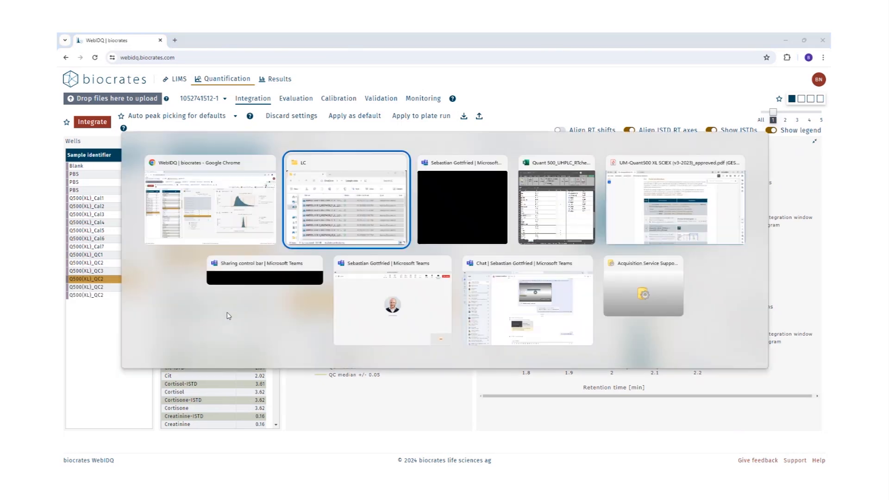
{"action": "left_click", "coordinate": [665, 208]}
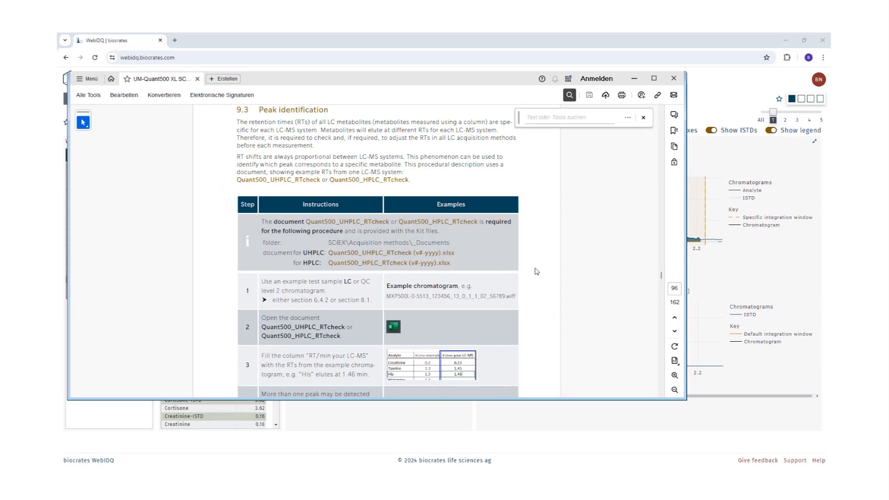
{"action": "key", "text": "alt+Tab"}
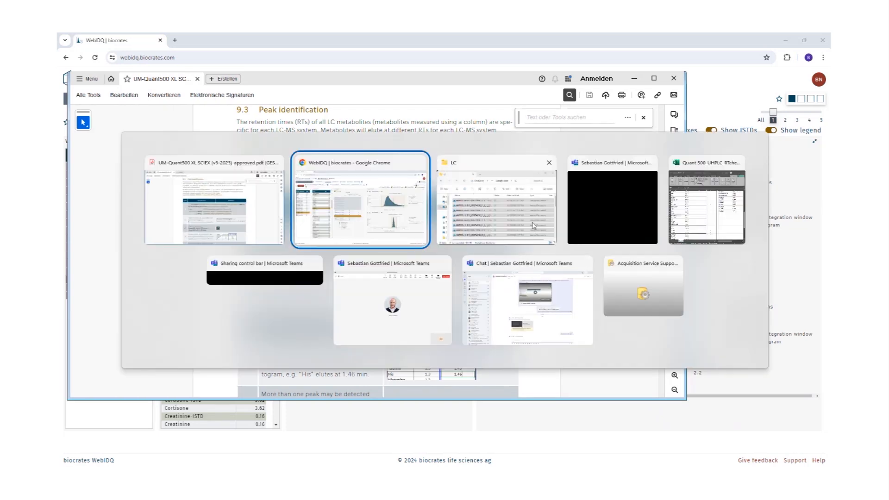
{"action": "left_click", "coordinate": [704, 208]}
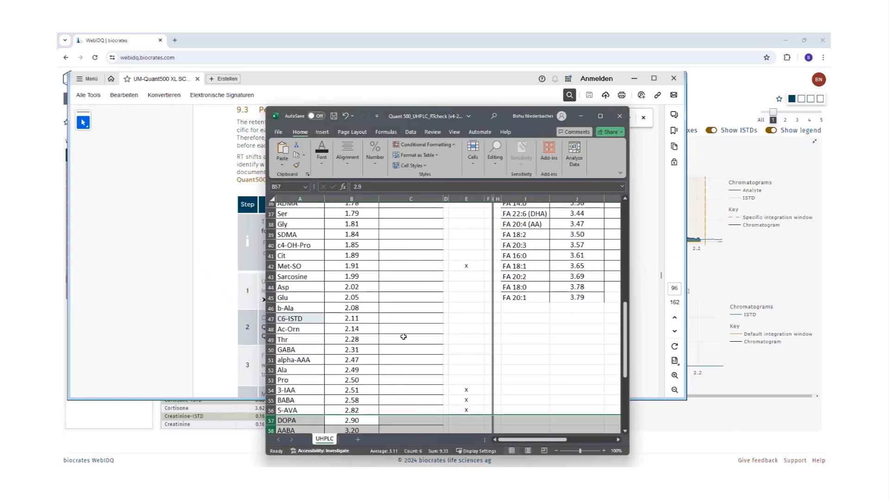
{"action": "scroll", "coordinate": [366, 365], "scroll_direction": "down", "scroll_amount": 1}
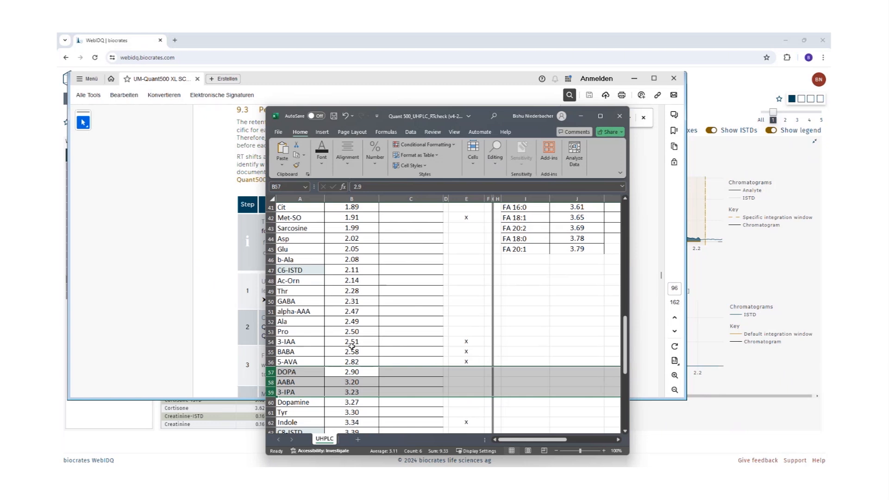
{"action": "key", "text": "alt"}
{"action": "key", "text": "alt+Tab"}
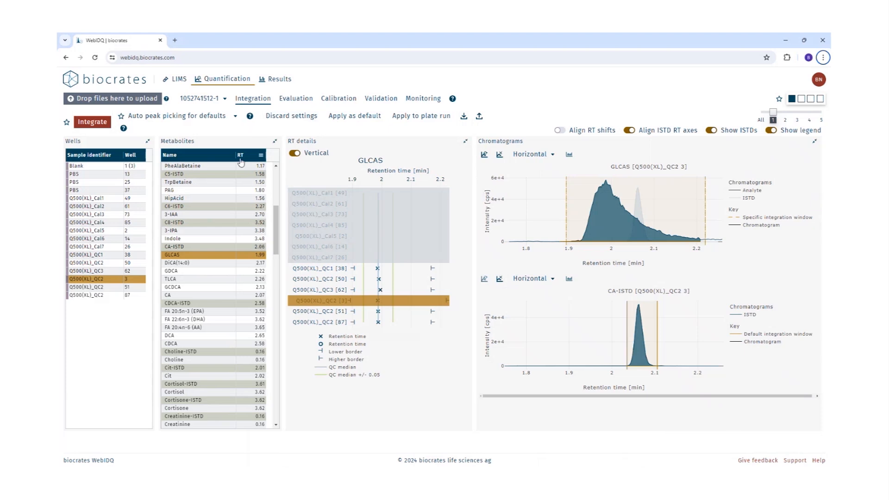
- Filter the metabolites in WebIDQ to names containing "aaba" and display the AABA chromatograms
{"action": "left_click", "coordinate": [231, 156]}
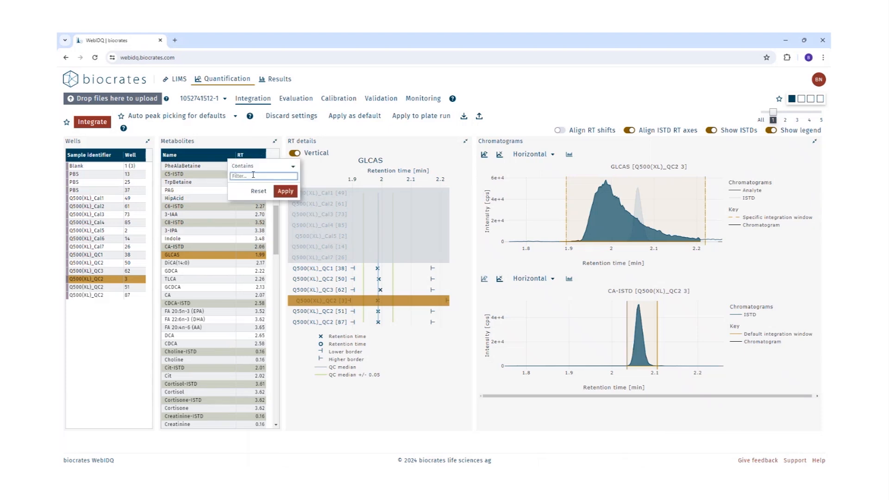
{"action": "type", "text": "aaba"}
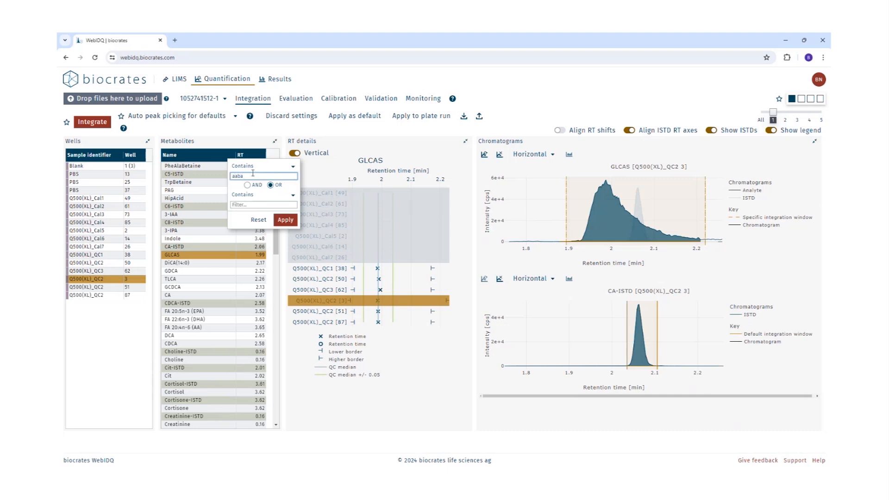
{"action": "left_click", "coordinate": [286, 220]}
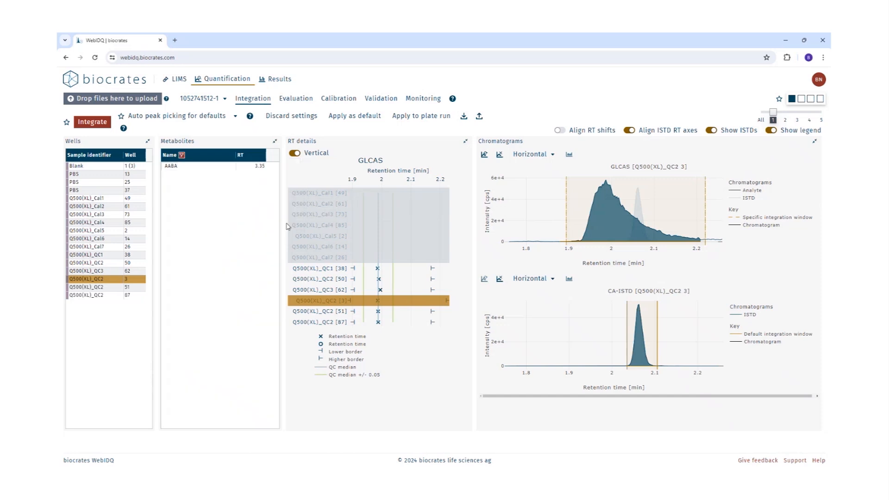
{"action": "left_click", "coordinate": [211, 157]}
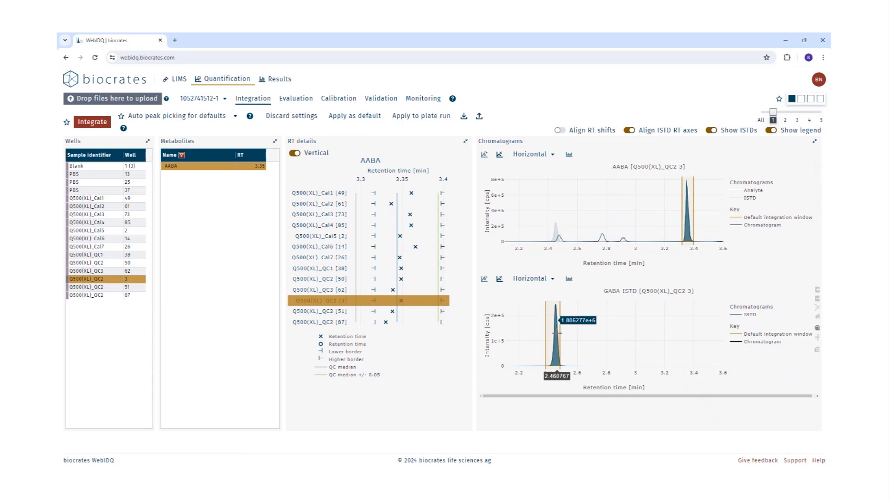
- Search the Quant500 XL manual PDF for AABA to examine its example chromatogram, and check its retention time in the RTcheck workbook
{"action": "key", "text": "alt+Tab"}
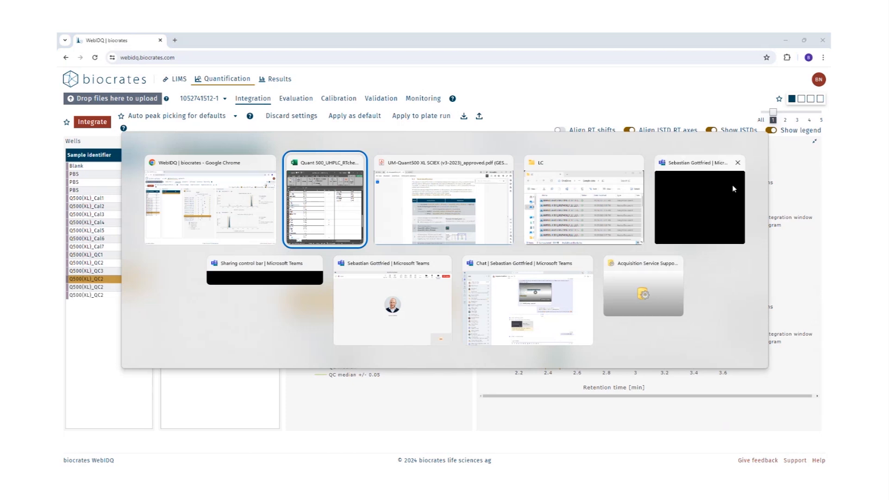
{"action": "left_click", "coordinate": [464, 212]}
{"action": "left_click", "coordinate": [554, 119]}
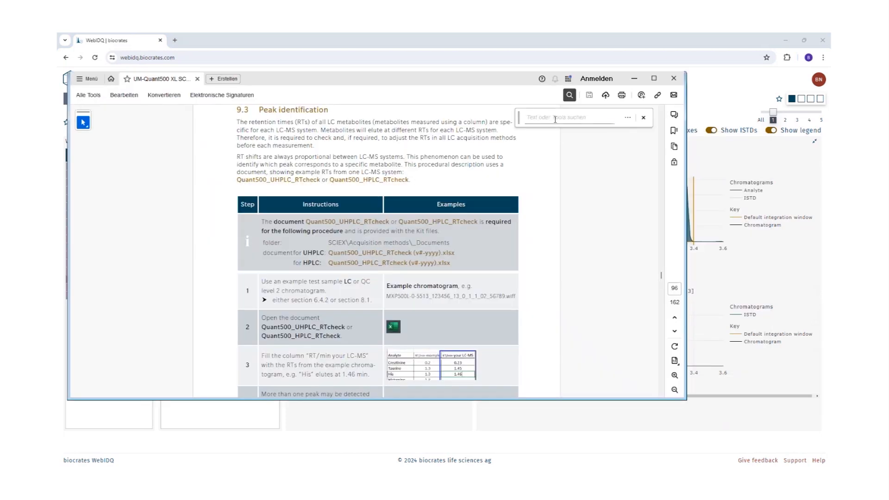
{"action": "type", "text": "AABA"}
{"action": "key", "text": "Return"}
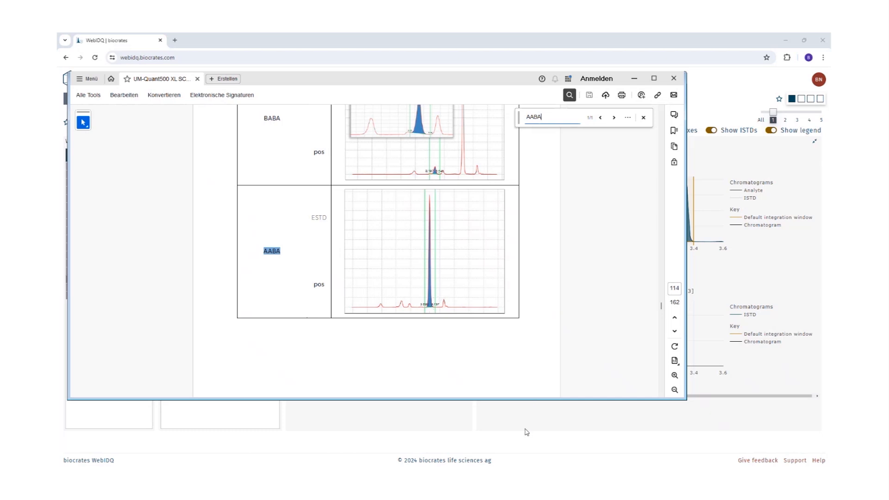
{"action": "left_click", "coordinate": [511, 464]}
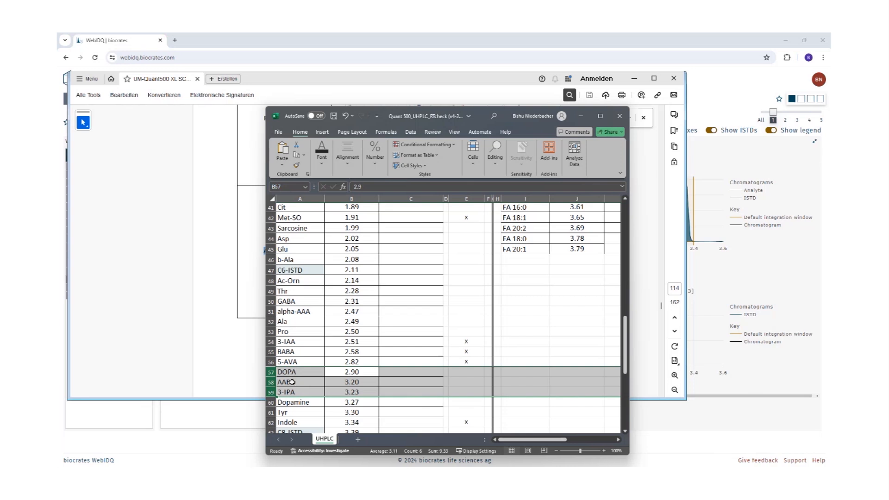
- Return to WebIDQ, filter the metabolites to names containing "DOPA" and display the DOPA chromatograms
{"action": "left_click", "coordinate": [236, 440]}
{"action": "left_click", "coordinate": [230, 155]}
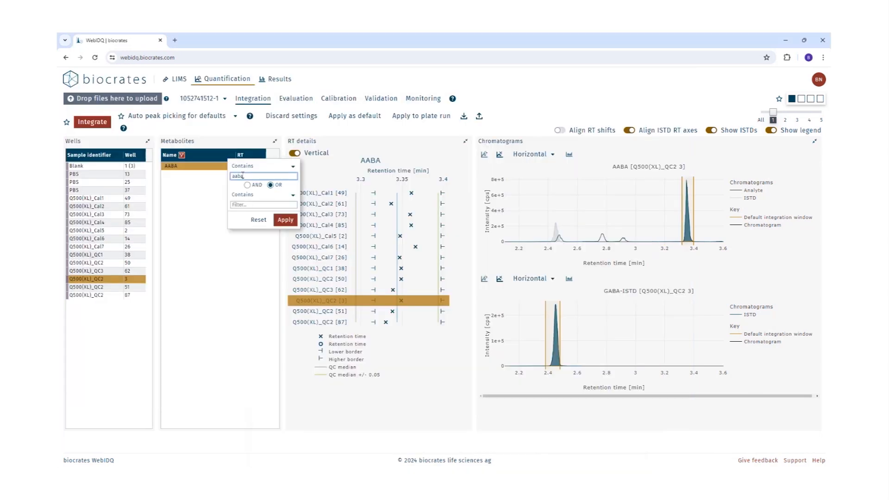
{"action": "type", "text": "DOPA"}
{"action": "left_click", "coordinate": [285, 220]}
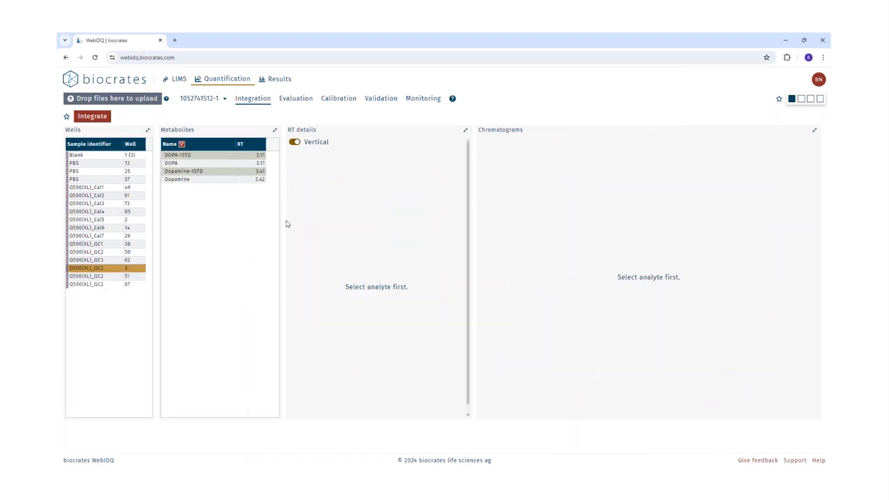
{"action": "left_click", "coordinate": [218, 164]}
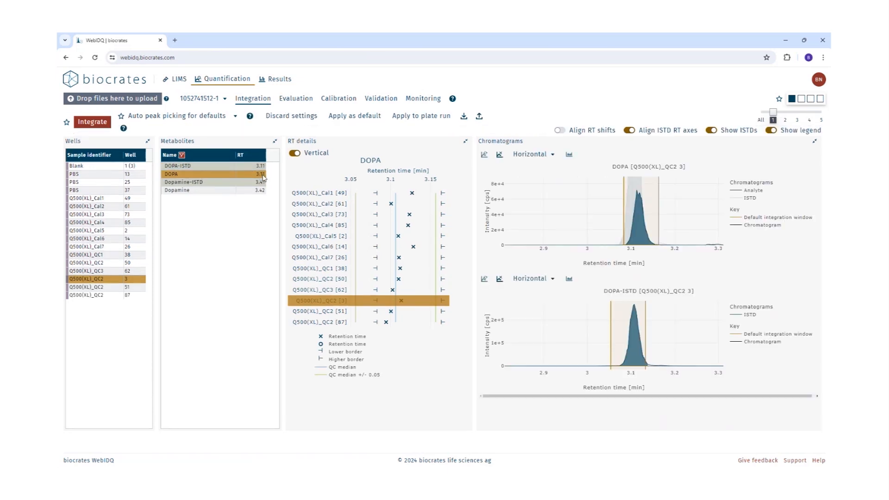
- Switch to the RTcheck workbook in Excel and enter 3.11 beside DOPA's example retention time in cell C57
{"action": "key", "text": "alt+Tab"}
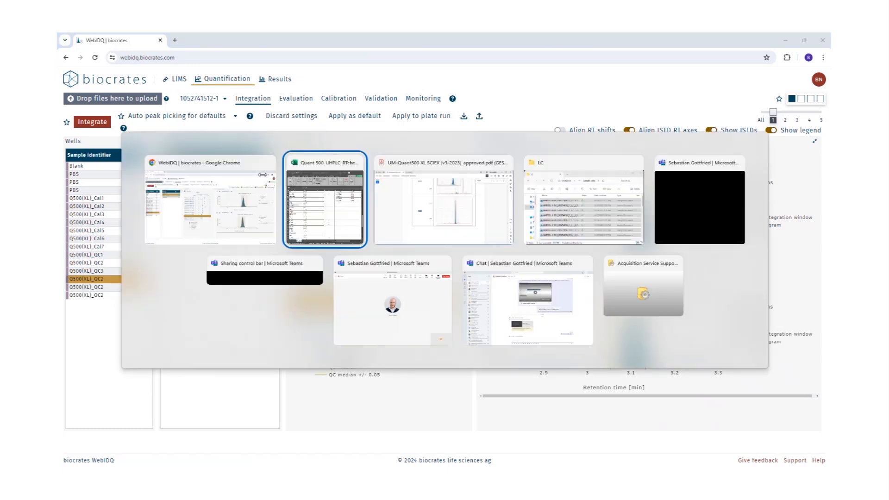
{"action": "left_click", "coordinate": [407, 371]}
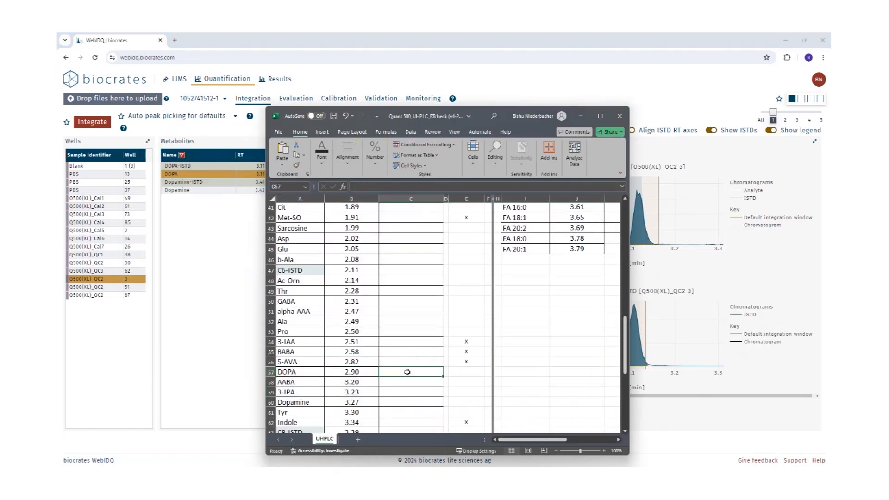
{"action": "type", "text": "§!!"}
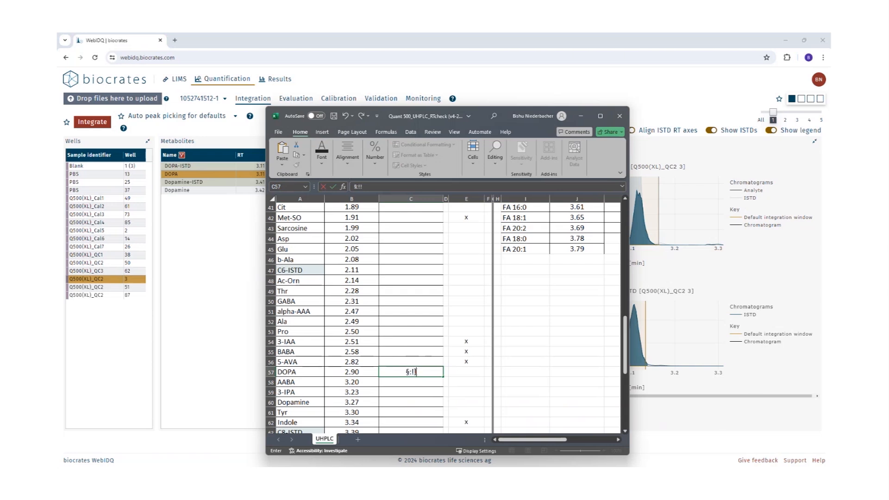
{"action": "key", "text": "BackSpace"}
{"action": "key", "text": "BackSpace"}
{"action": "key", "text": "BackSpace"}
{"action": "key", "text": "BackSpace"}
{"action": "type", "text": "3.11"}
{"action": "left_click", "coordinate": [406, 391]}
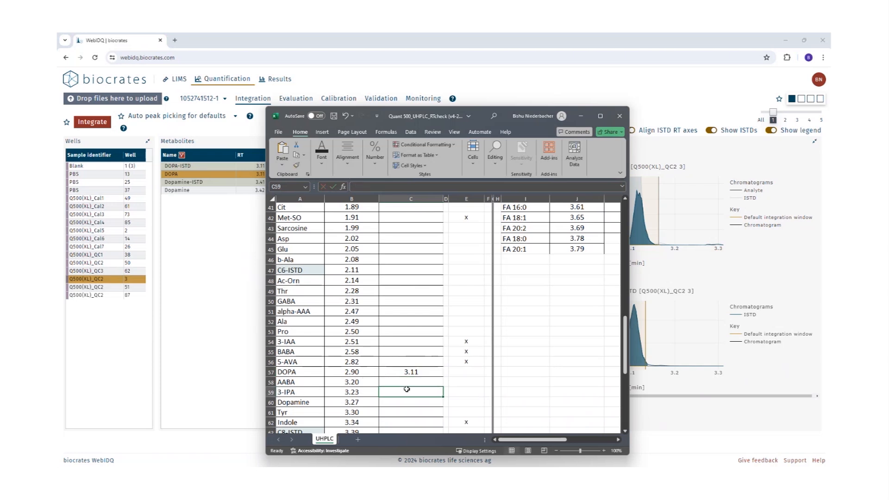
- Back in WebIDQ, filter the metabolites to names containing "3-ipa" and display the 3-IPA chromatograms
{"action": "left_click", "coordinate": [232, 337]}
{"action": "left_click", "coordinate": [231, 158]}
{"action": "left_click_drag", "start_coordinate": [242, 176], "coordinate": [221, 175]}
{"action": "type", "text": "3"}
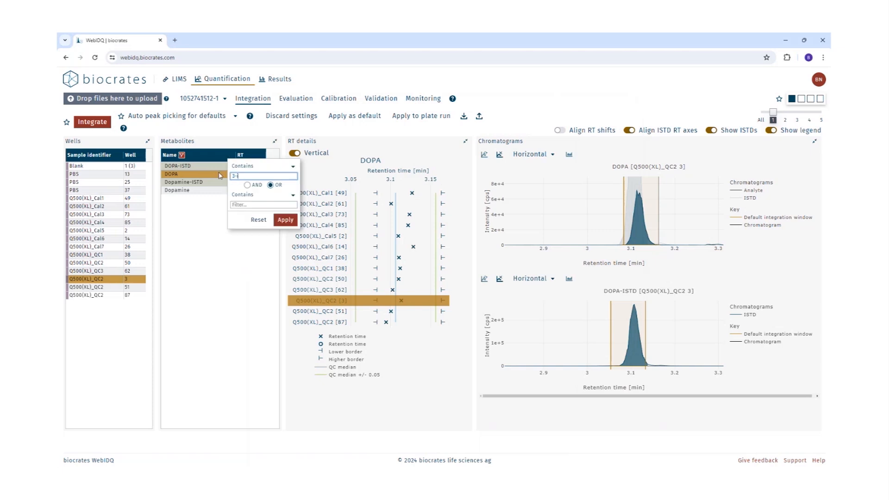
{"action": "type", "text": "-ipa"}
{"action": "left_click", "coordinate": [279, 219]}
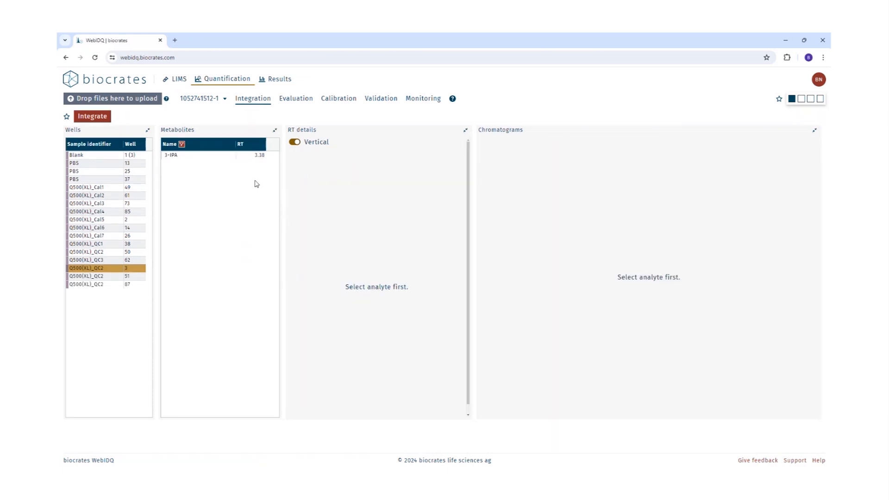
{"action": "left_click", "coordinate": [220, 158]}
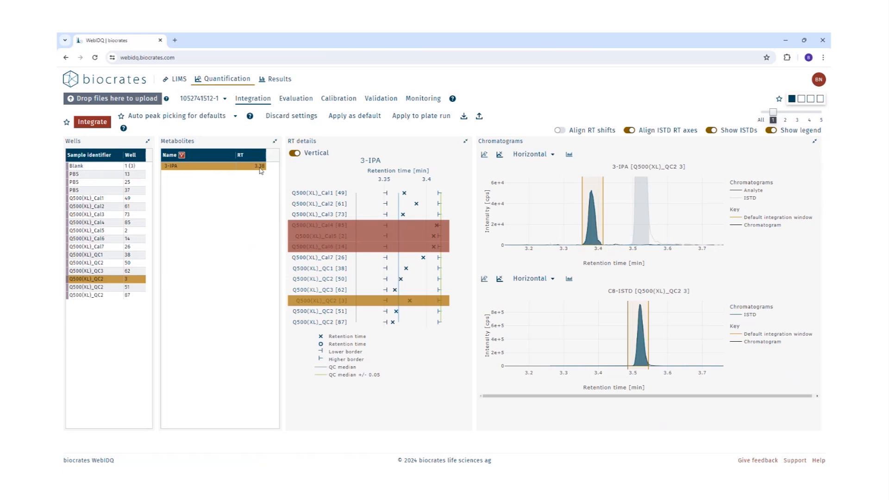
- Switch to the RTcheck workbook in Excel and enter 3.38 in cell C59 beside the 3-IPA retention time
{"action": "key", "text": "alt+Tab"}
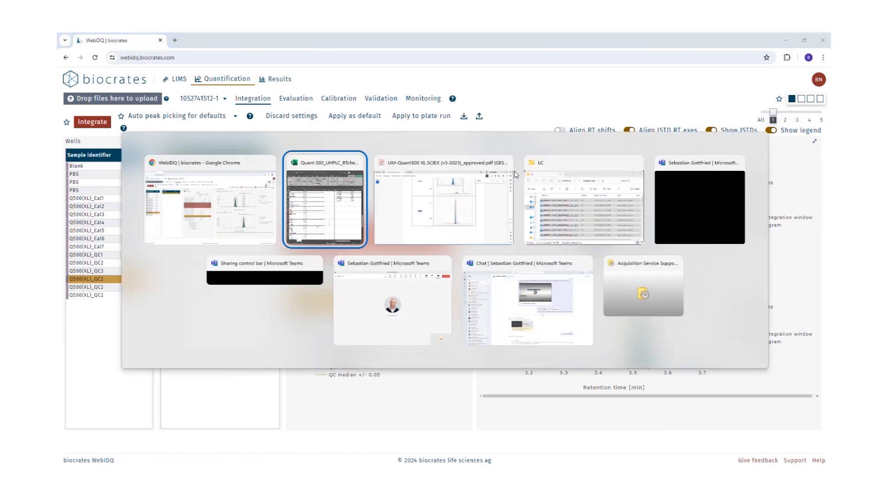
{"action": "left_click", "coordinate": [341, 189]}
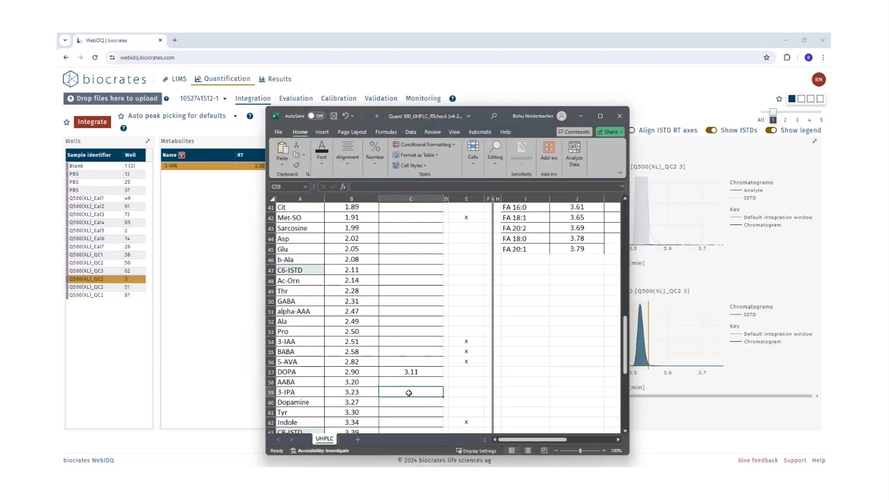
{"action": "type", "text": "3.38"}
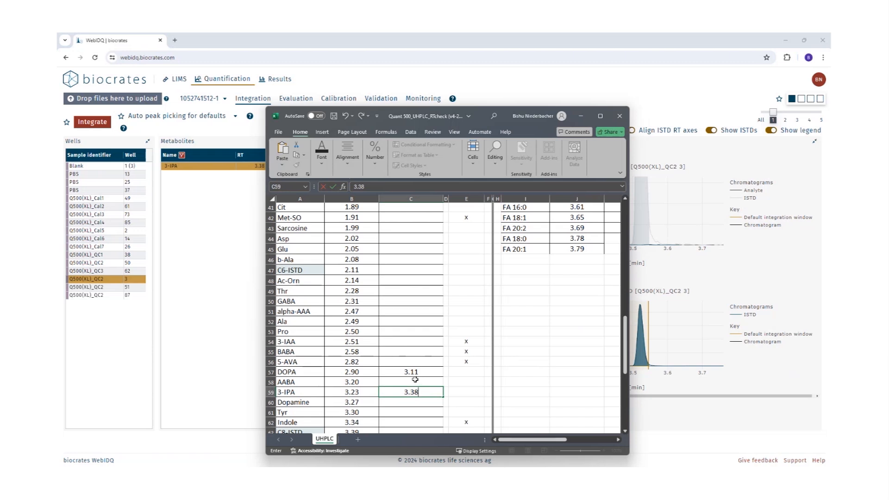
- Return to WebIDQ, filter the metabolites to names containing "aaba" and display the AABA chromatograms for well 3
{"action": "left_click", "coordinate": [258, 288]}
{"action": "left_click", "coordinate": [231, 156]}
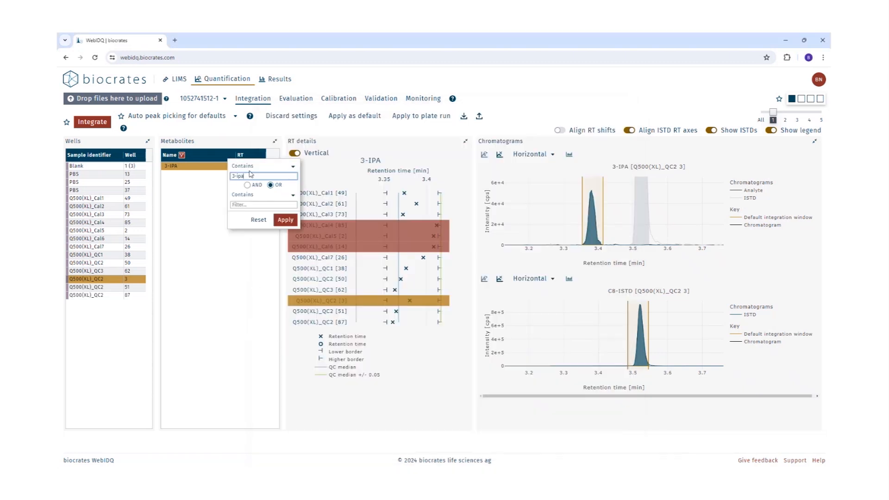
{"action": "triple_click", "coordinate": [239, 176]}
{"action": "type", "text": "aaba"}
{"action": "left_click", "coordinate": [290, 221]}
{"action": "left_click", "coordinate": [209, 156]}
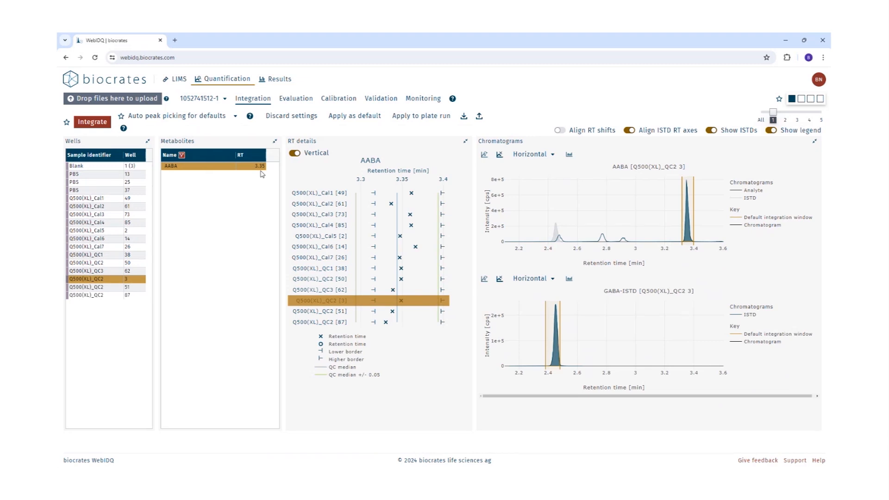
- Apply the integration windows of well 3 to the plate run, overwriting all default integration windows
{"action": "mouse_move", "coordinate": [694, 241]}
{"action": "left_click", "coordinate": [433, 123]}
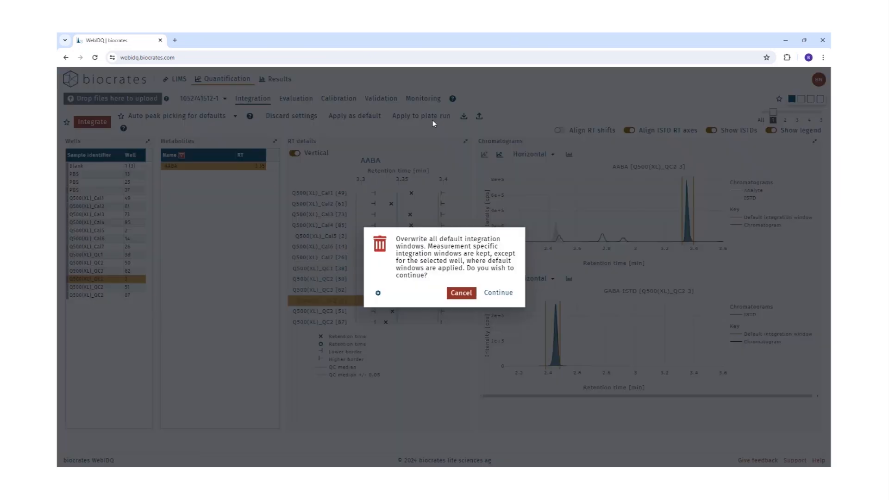
{"action": "left_click", "coordinate": [497, 295]}
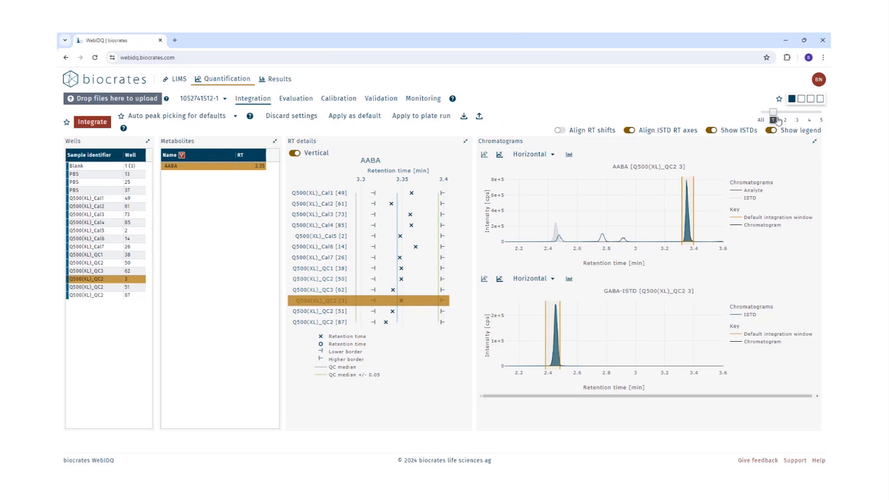
- Overlay the chromatograms of all wells, and filter the metabolites to "dopamine" to display the Dopamine analyte
{"action": "left_click", "coordinate": [760, 120]}
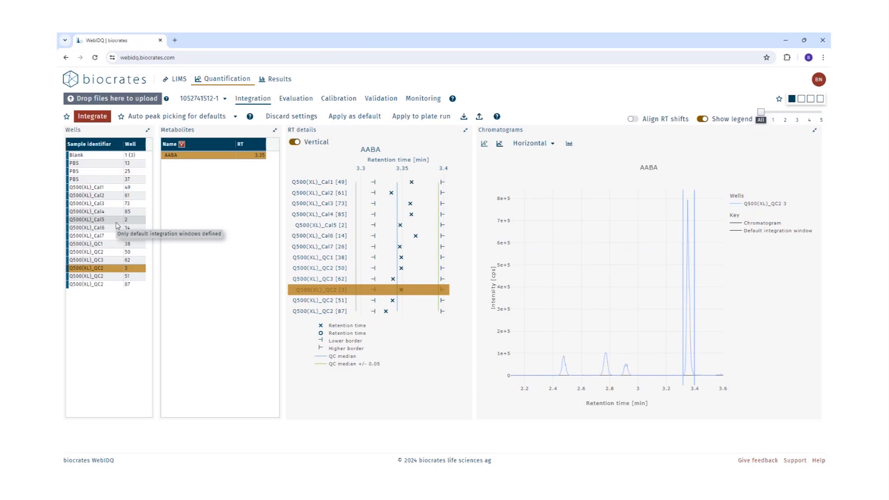
{"action": "key", "text": "ctrl+a"}
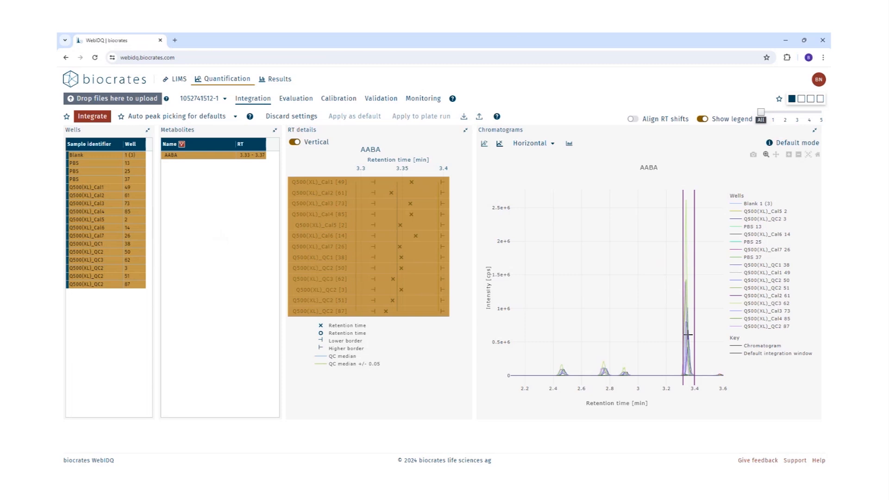
{"action": "left_click", "coordinate": [230, 146]}
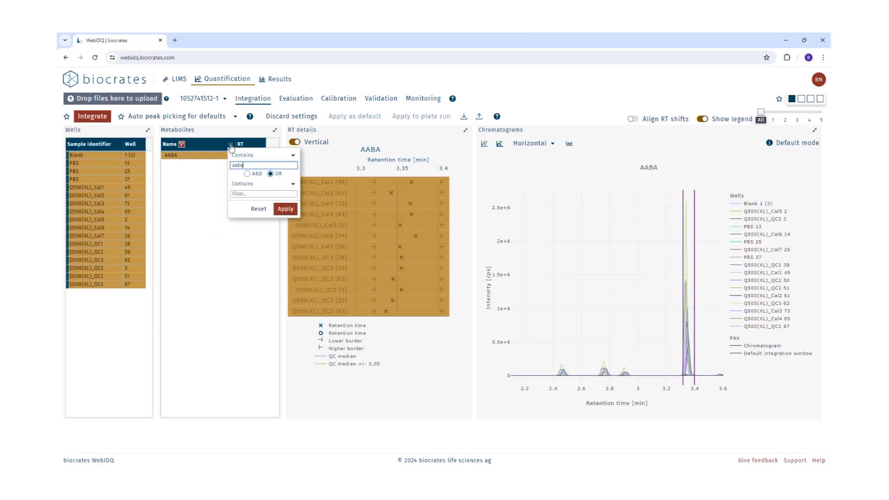
{"action": "key", "text": "ctrl+a"}
{"action": "type", "text": "dopamine"}
{"action": "left_click", "coordinate": [287, 211]}
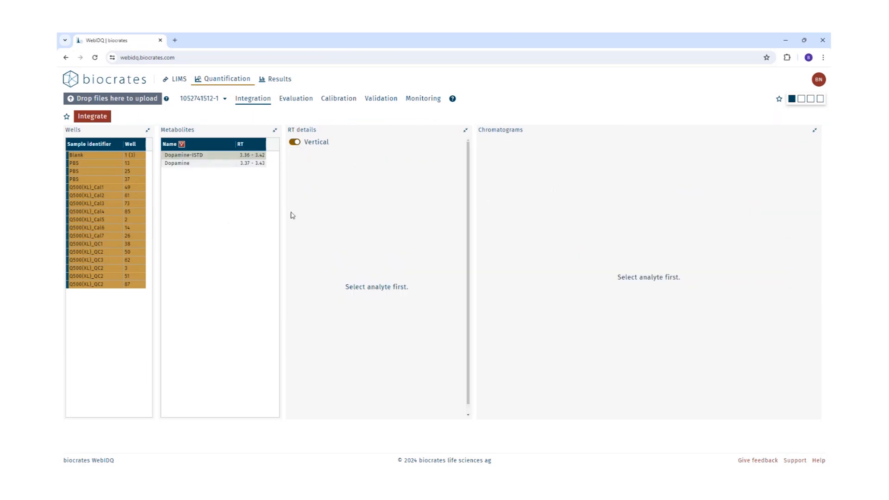
{"action": "left_click", "coordinate": [213, 164]}
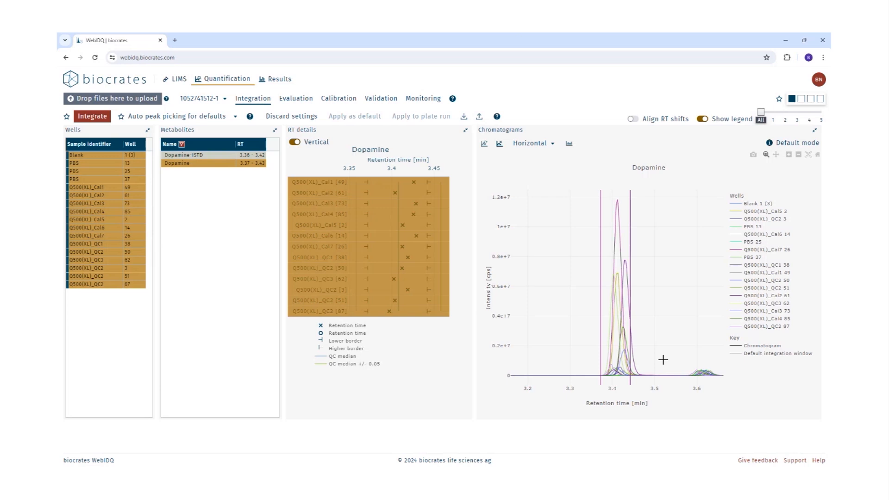
- Align the RT shifts and give Dopamine a specific integration window from about 3.35 to 3.54 min in all wells
{"action": "left_click", "coordinate": [632, 119]}
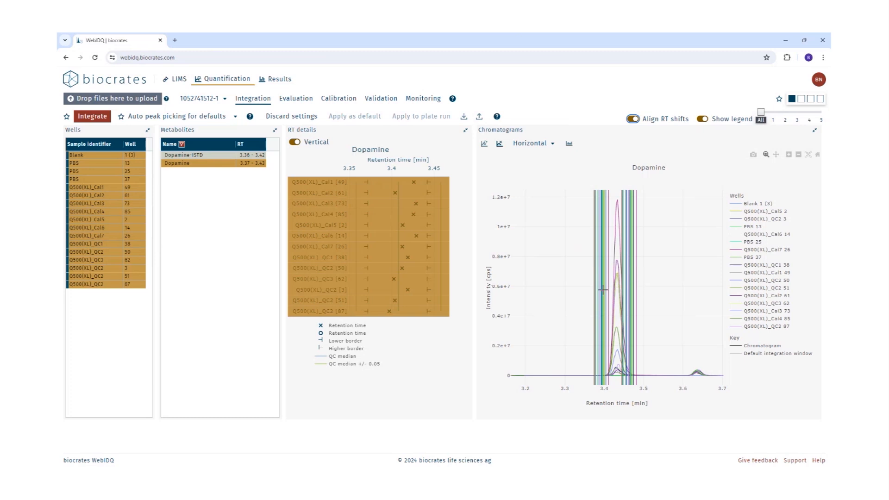
{"action": "left_click", "coordinate": [632, 119]}
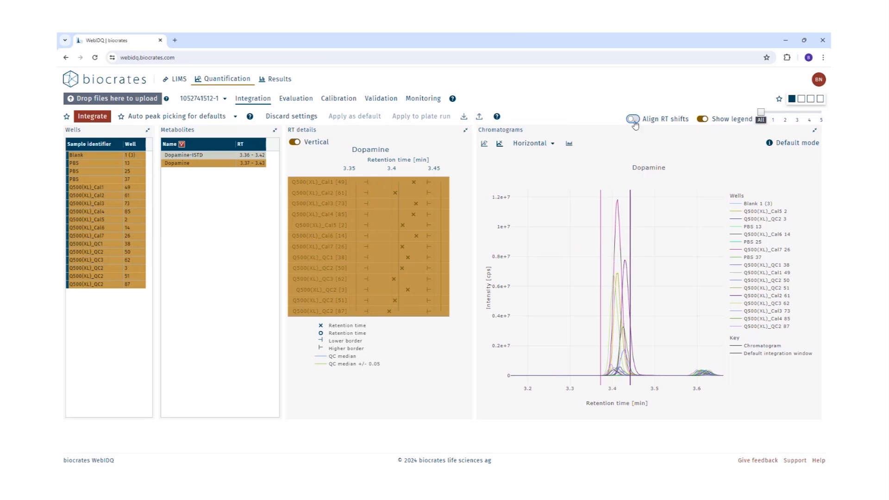
{"action": "left_click", "coordinate": [634, 120]}
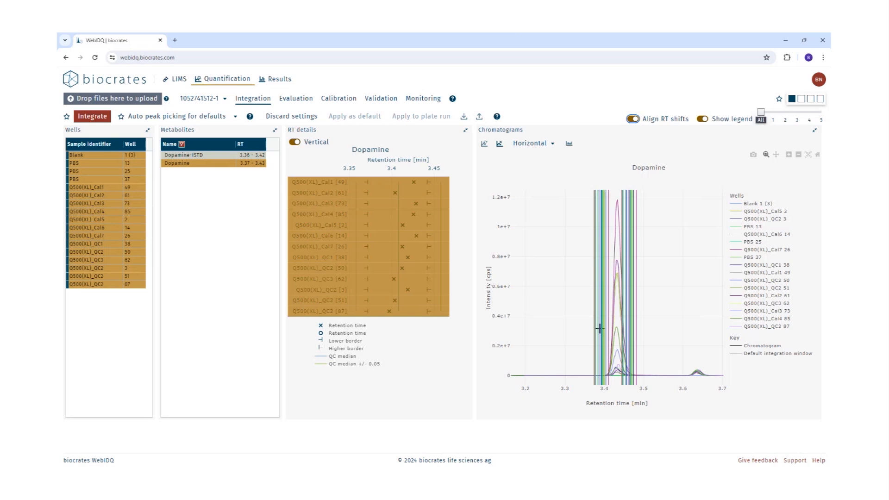
{"action": "left_click_drag", "start_coordinate": [585, 371], "coordinate": [660, 374]}
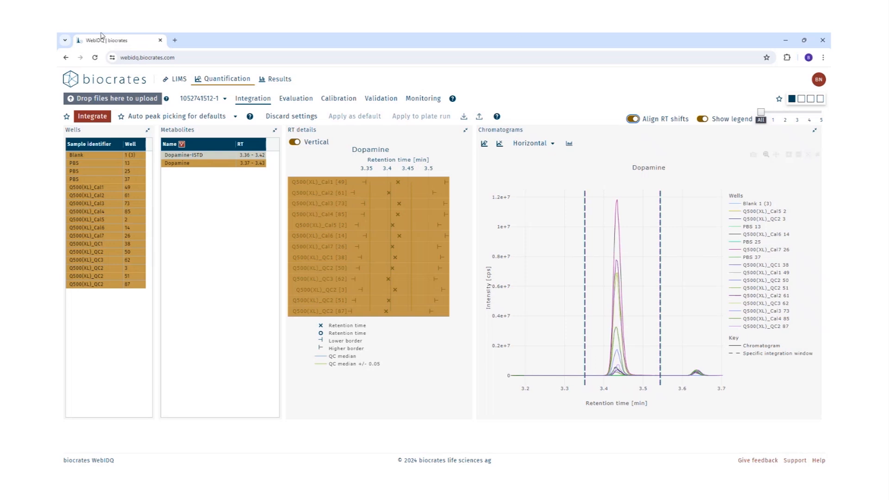
- Integrate the plate run and check the status of its workflow stages
{"action": "left_click", "coordinate": [91, 119]}
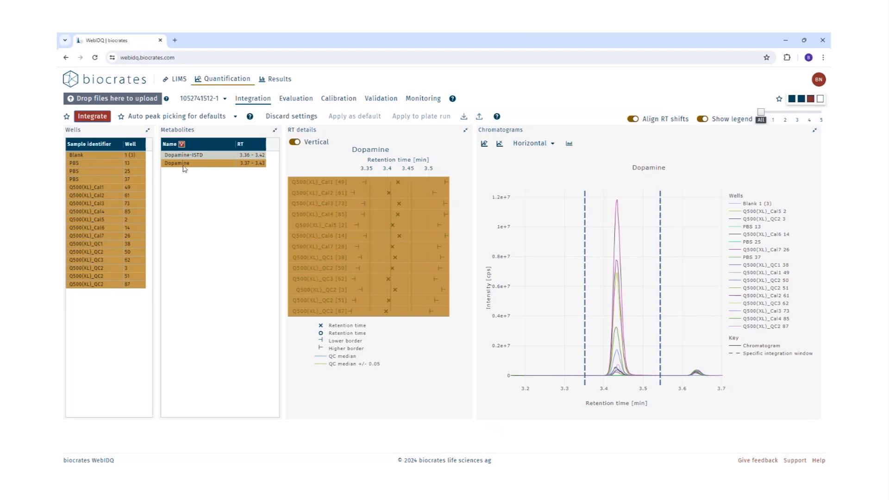
{"action": "mouse_move", "coordinate": [804, 102]}
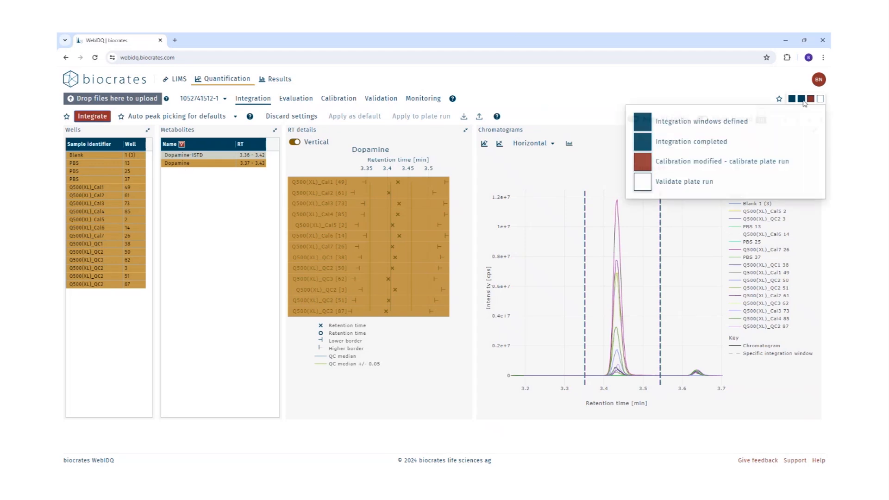